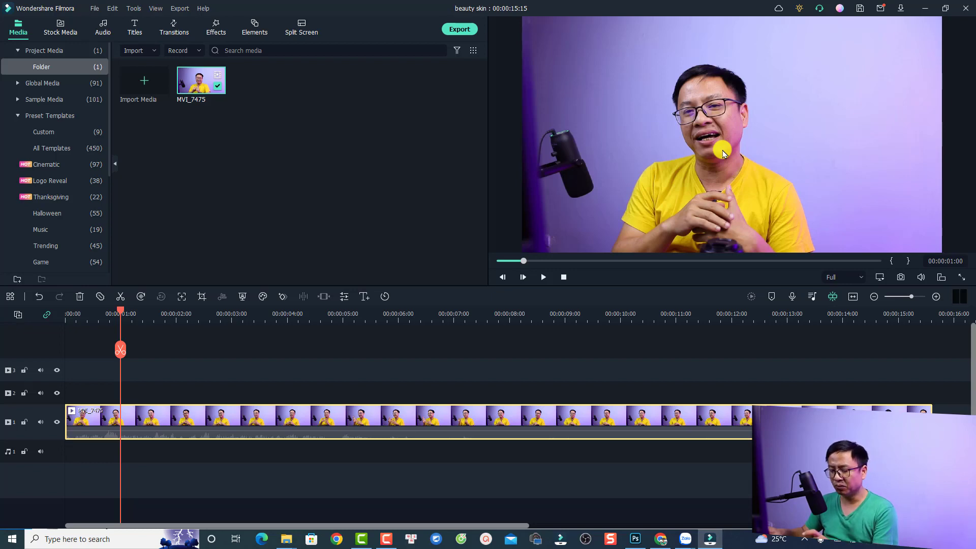
Split the MVI_7475 clip at 00:00:01:23 and 00:00:06:20, and delete the part after 00:00:06:20.
{"action": "key", "text": "alt+Return"}
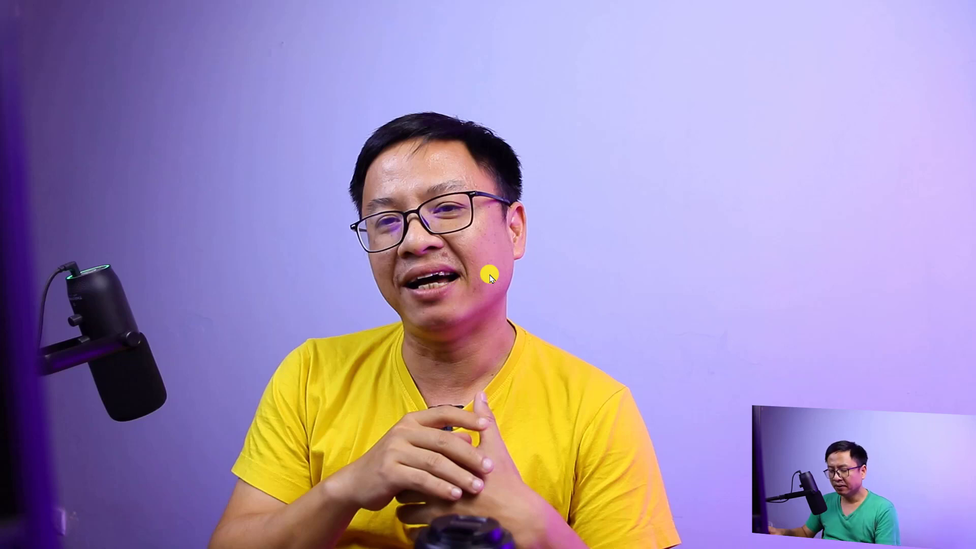
{"action": "key", "text": "Escape"}
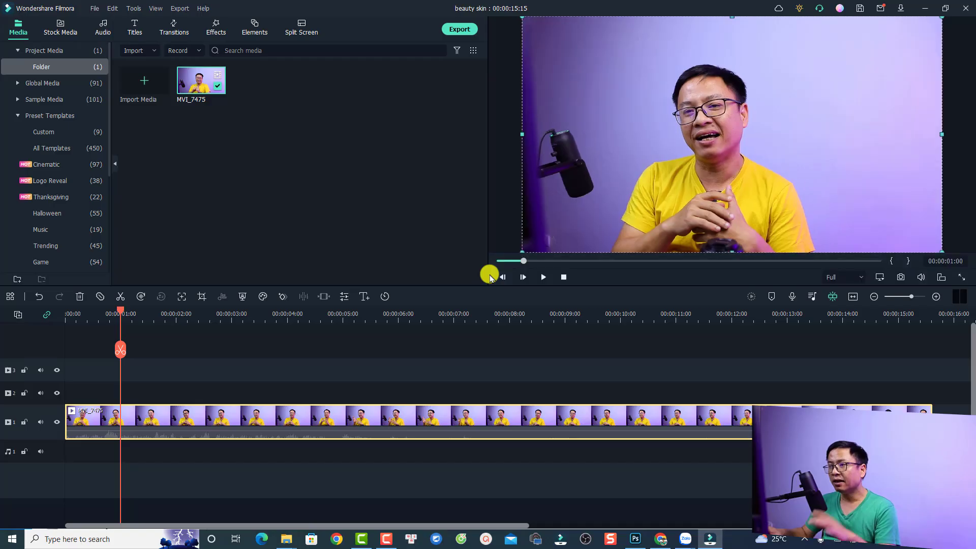
{"action": "left_click", "coordinate": [172, 323]}
{"action": "key", "text": "ctrl+b"}
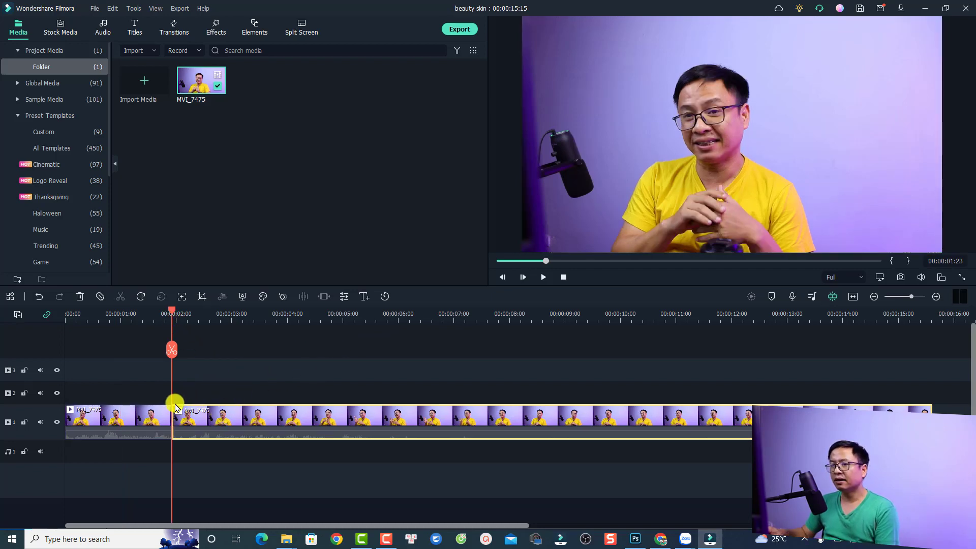
{"action": "left_click", "coordinate": [442, 322]}
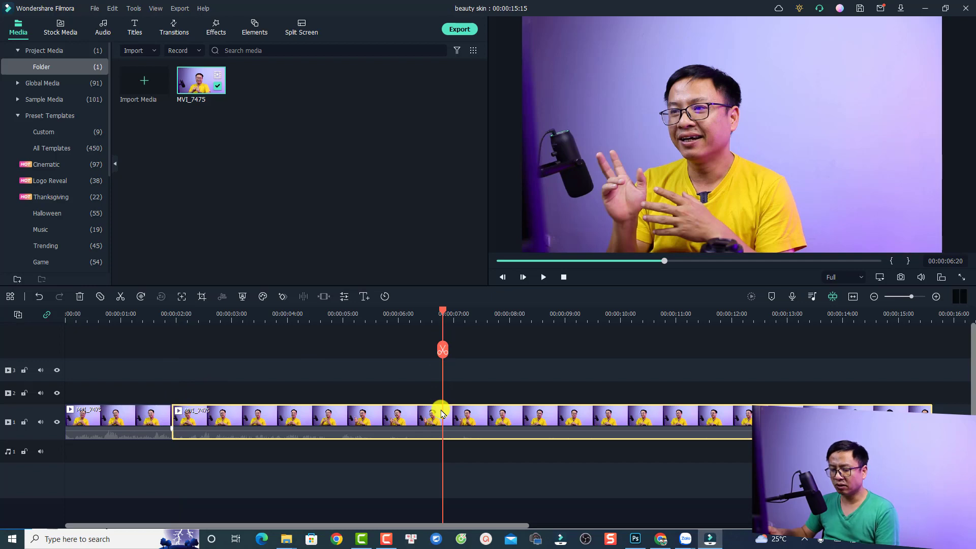
{"action": "key", "text": "ctrl+b"}
{"action": "key", "text": "Delete"}
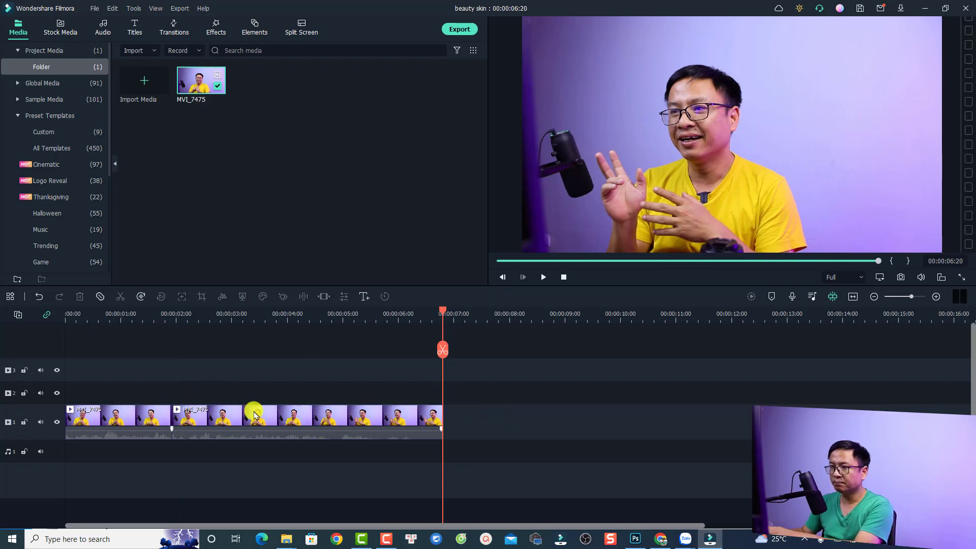
Delete the first piece of the split clip and briefly play back the remaining piece from the start.
{"action": "left_click", "coordinate": [155, 416]}
{"action": "key", "text": "Delete"}
{"action": "key", "text": "space"}
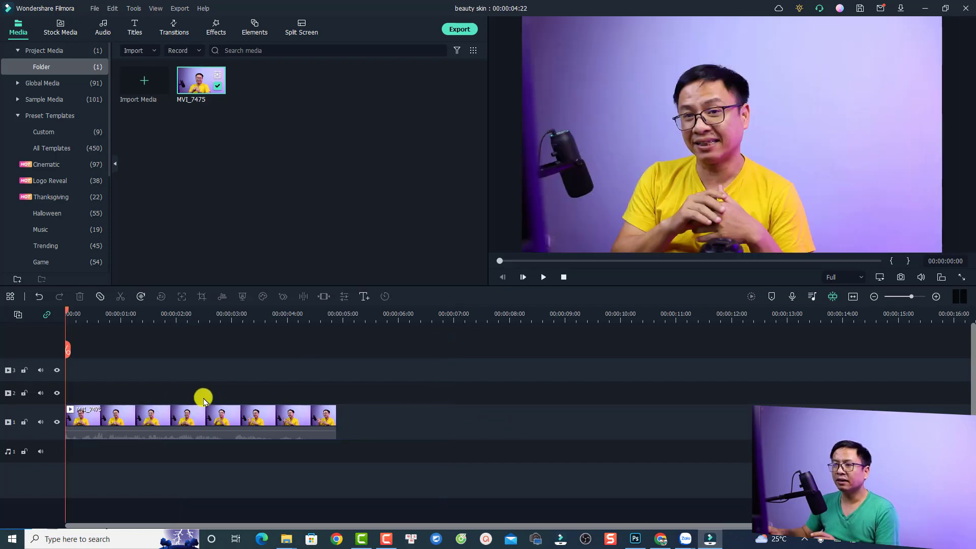
{"action": "key", "text": "space"}
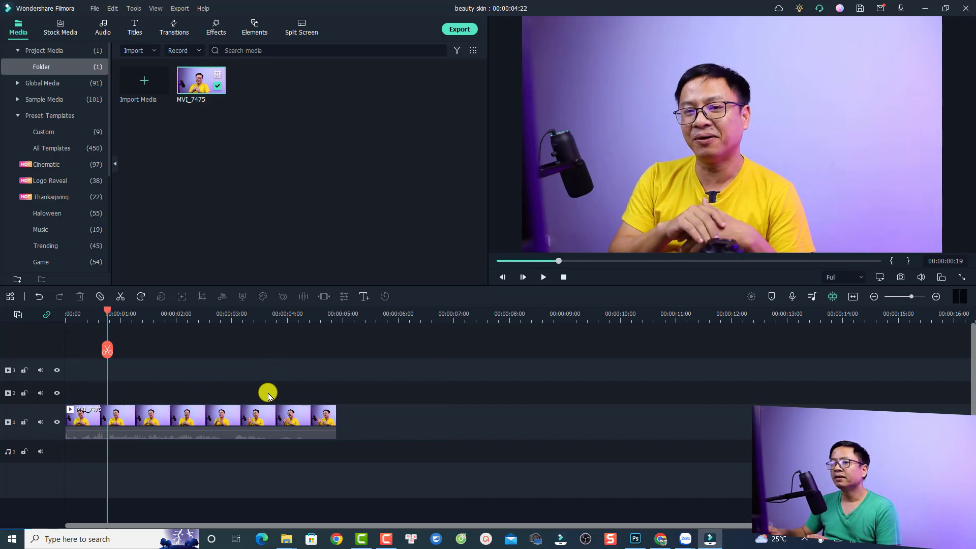
Select the MVI_7475 clip and show the Common category of the Filter&LUT effects.
{"action": "left_click", "coordinate": [165, 417]}
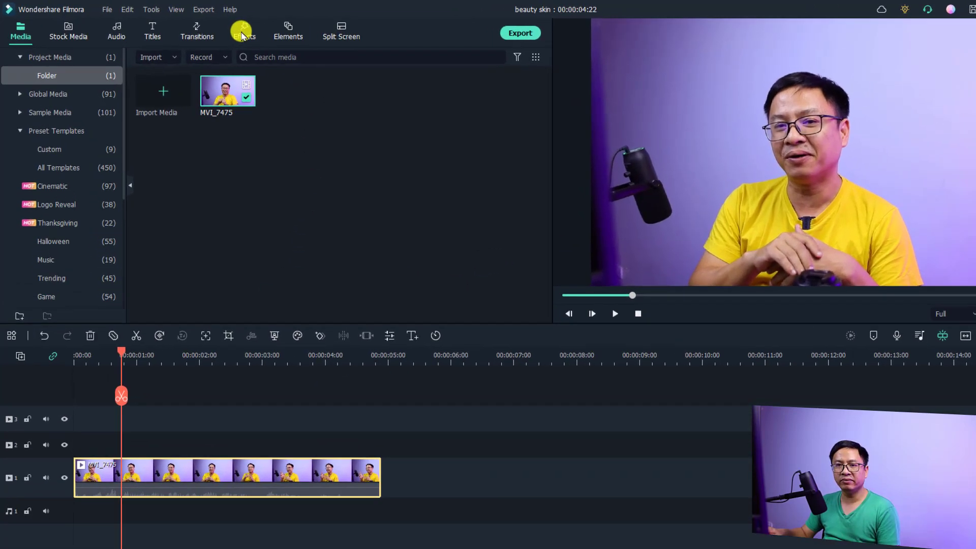
{"action": "left_click", "coordinate": [216, 36]}
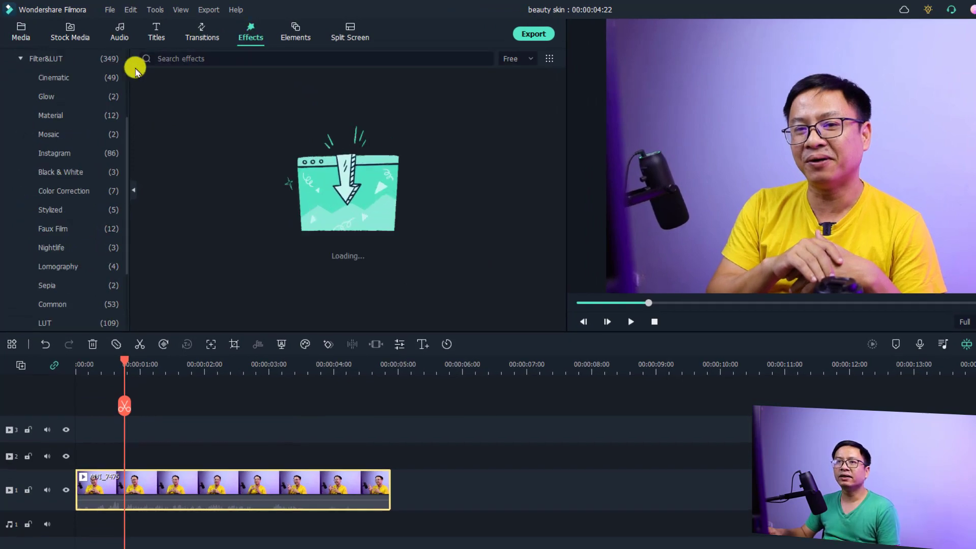
{"action": "left_click", "coordinate": [20, 60]}
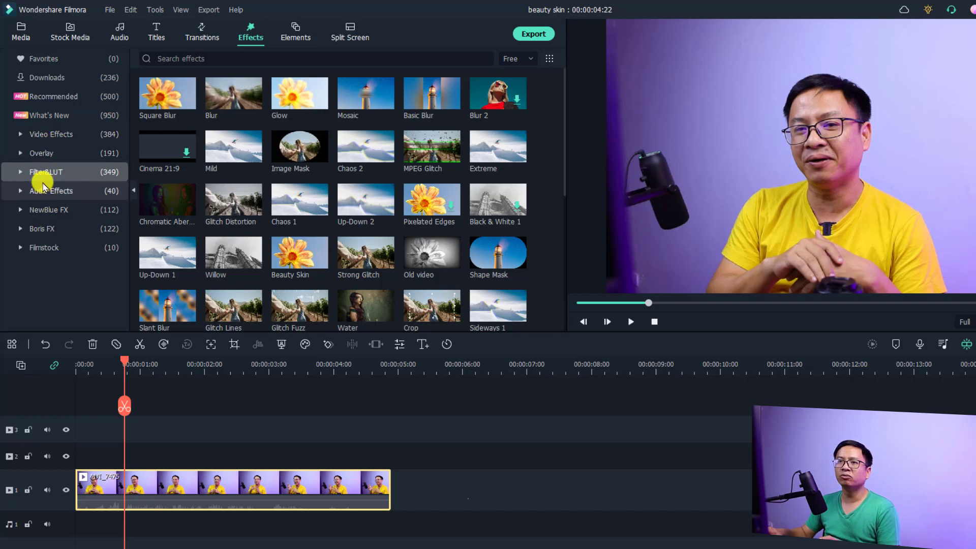
{"action": "left_click", "coordinate": [21, 175]}
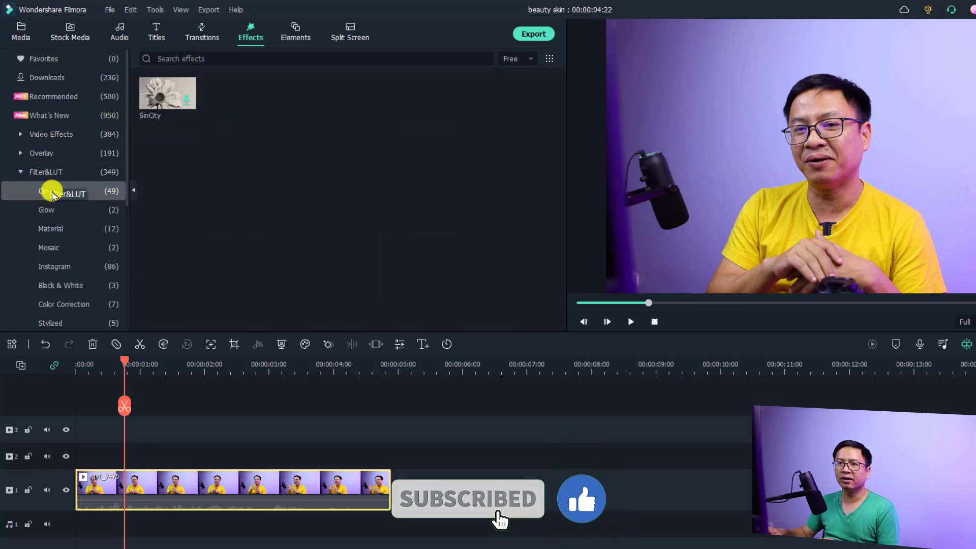
{"action": "scroll", "coordinate": [56, 203], "scroll_direction": "down", "scroll_amount": 4}
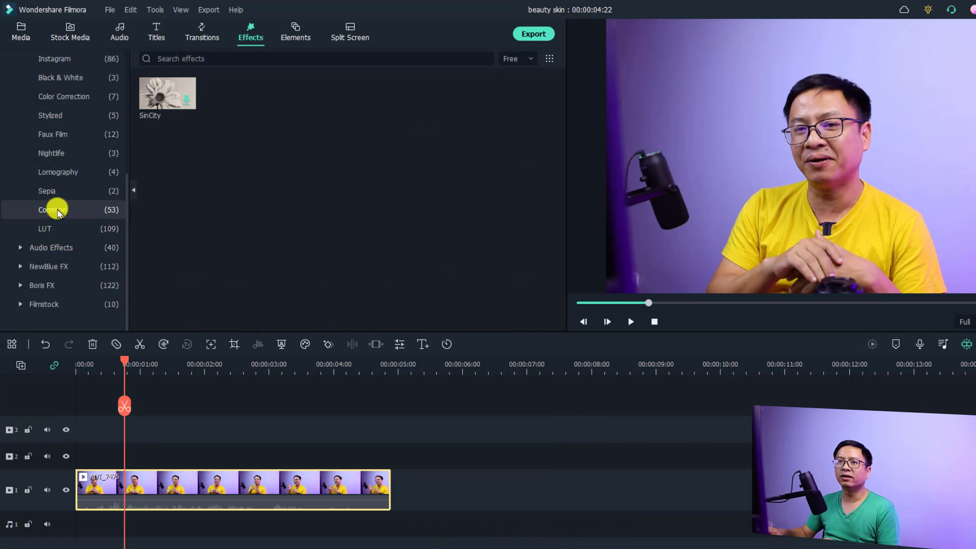
{"action": "left_click", "coordinate": [56, 210]}
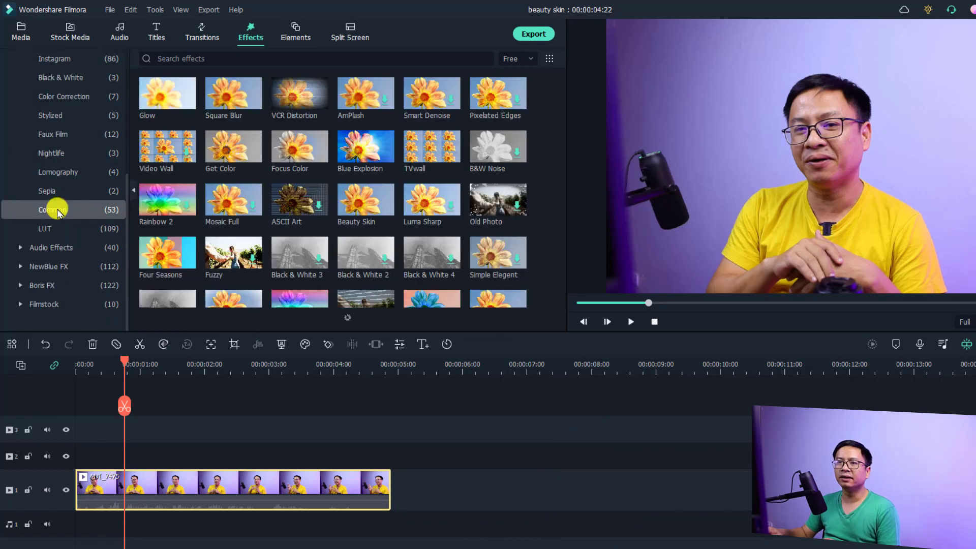
Search the effects library for "beauty" with the filter kept on Free.
{"action": "left_click", "coordinate": [214, 58]}
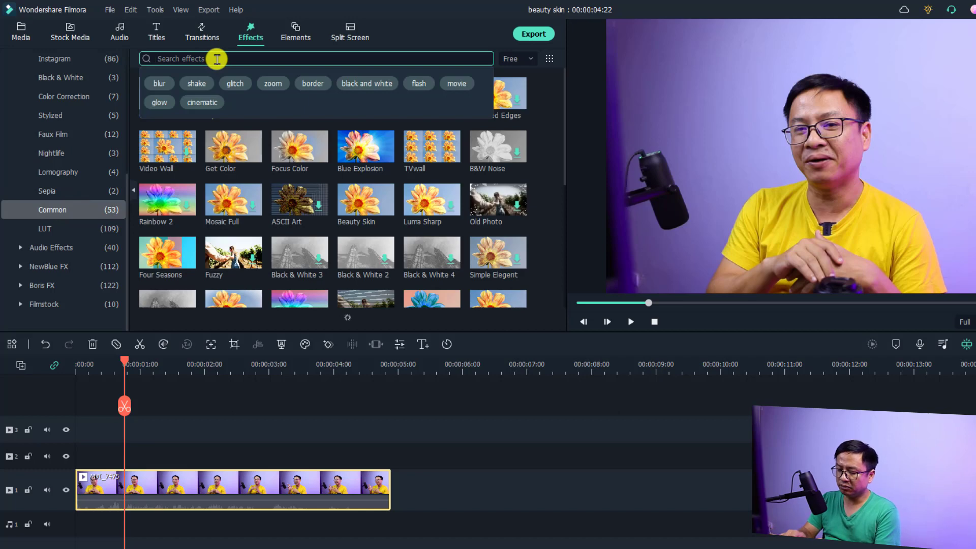
{"action": "type", "text": "beaut"}
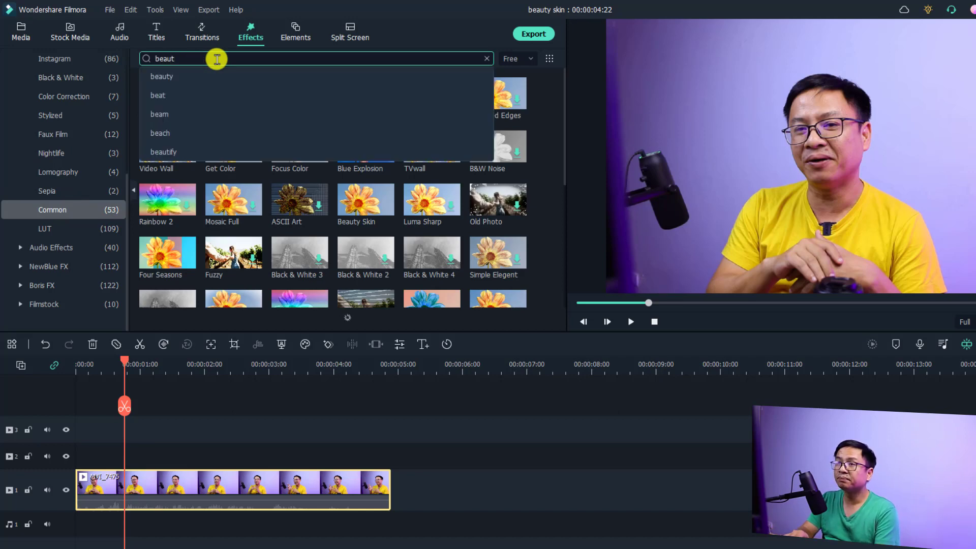
{"action": "type", "text": "y"}
{"action": "key", "text": "Return"}
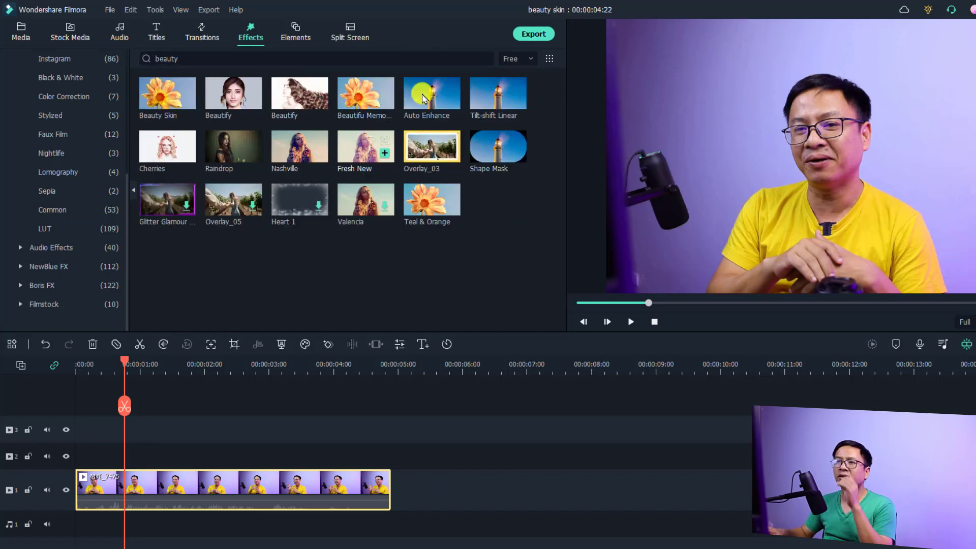
{"action": "left_click", "coordinate": [529, 60]}
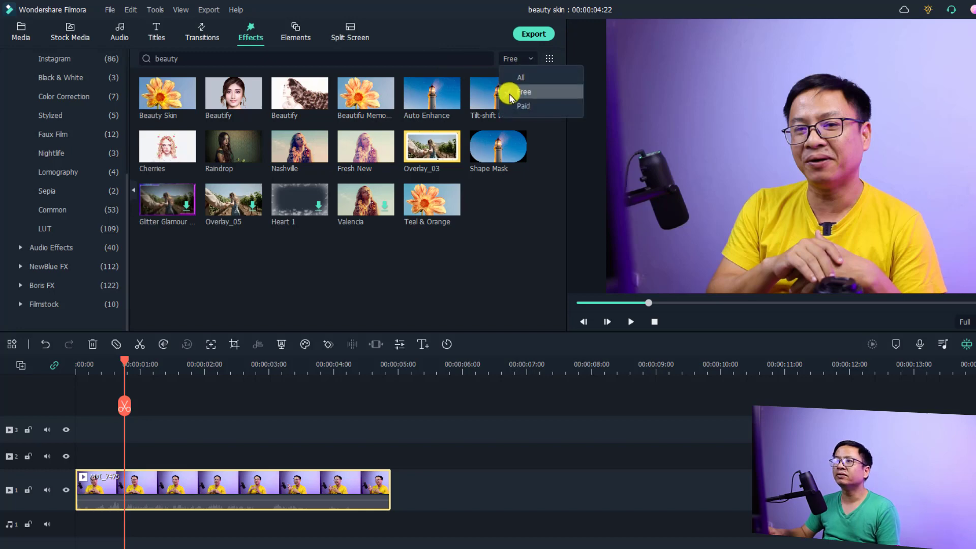
{"action": "left_click", "coordinate": [337, 266]}
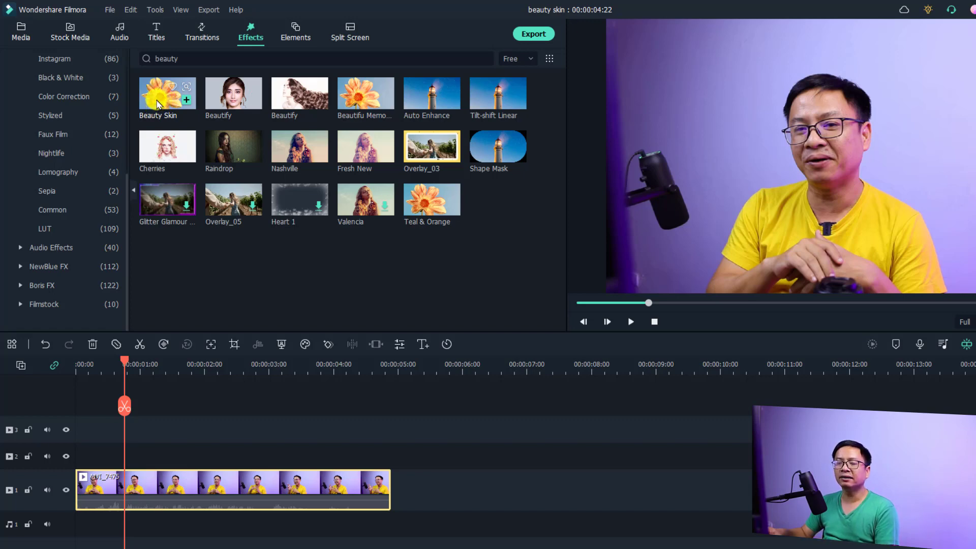
Apply the Beauty Skin effect directly to the MVI_7475 clip on track 1, undoing its separate placement on track 2.
{"action": "left_click_drag", "start_coordinate": [157, 104], "coordinate": [76, 452]}
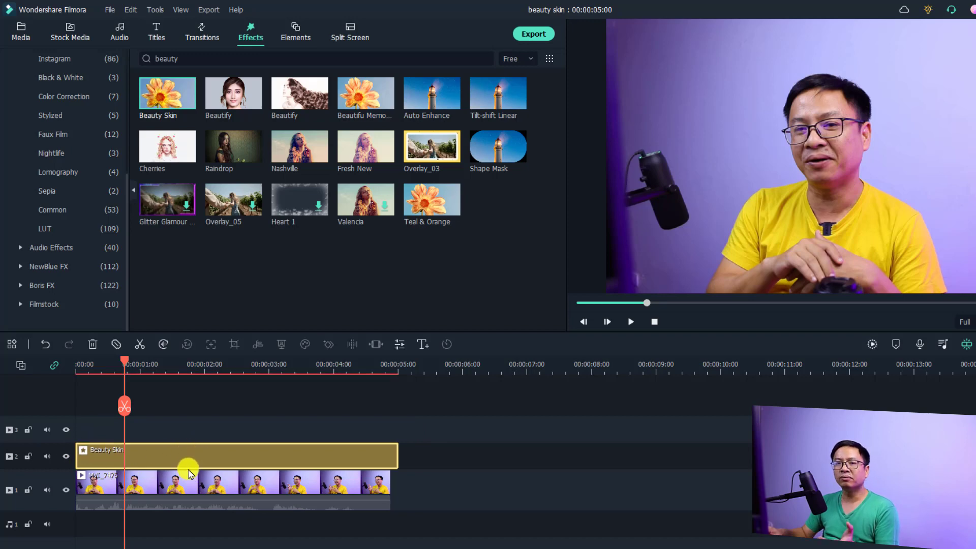
{"action": "key", "text": "ctrl+z"}
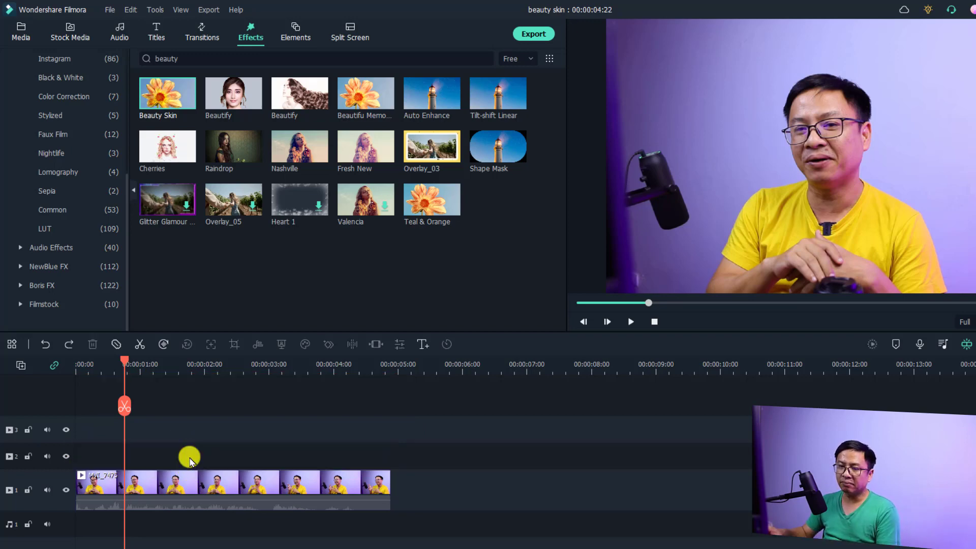
{"action": "left_click_drag", "start_coordinate": [161, 107], "coordinate": [144, 478]}
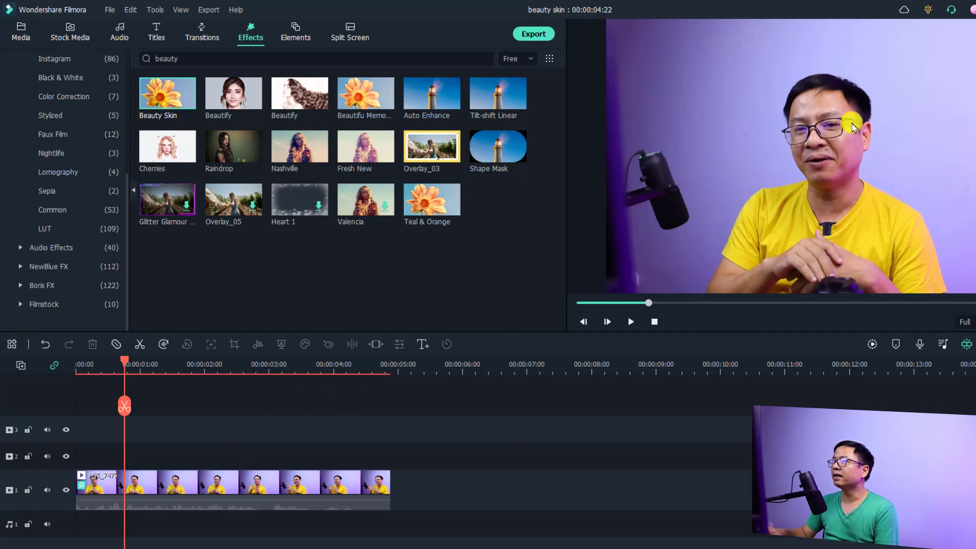
Sample the Beauty Skin effect's color from the speaker's face at RGB 203, 141, 134, and check the result in full screen.
{"action": "double_click", "coordinate": [156, 489]}
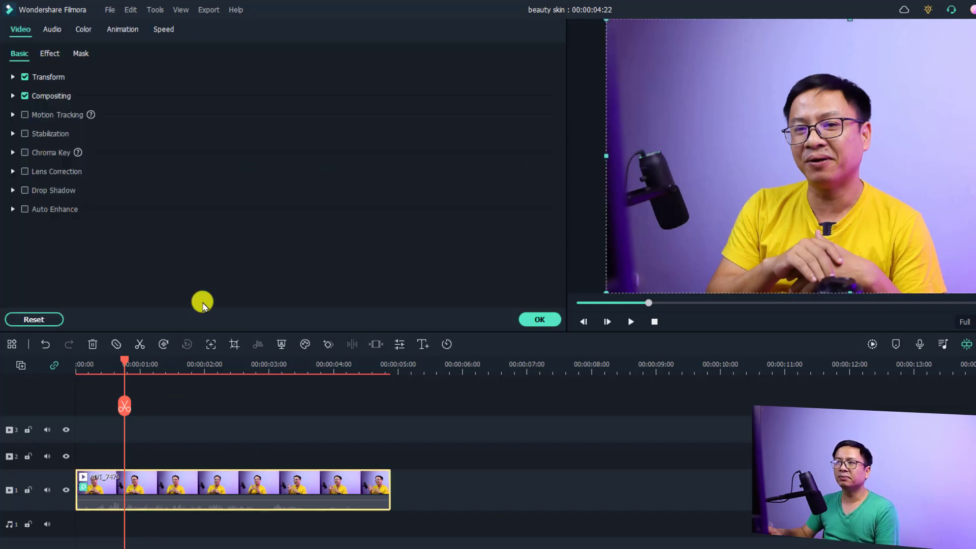
{"action": "left_click", "coordinate": [46, 54]}
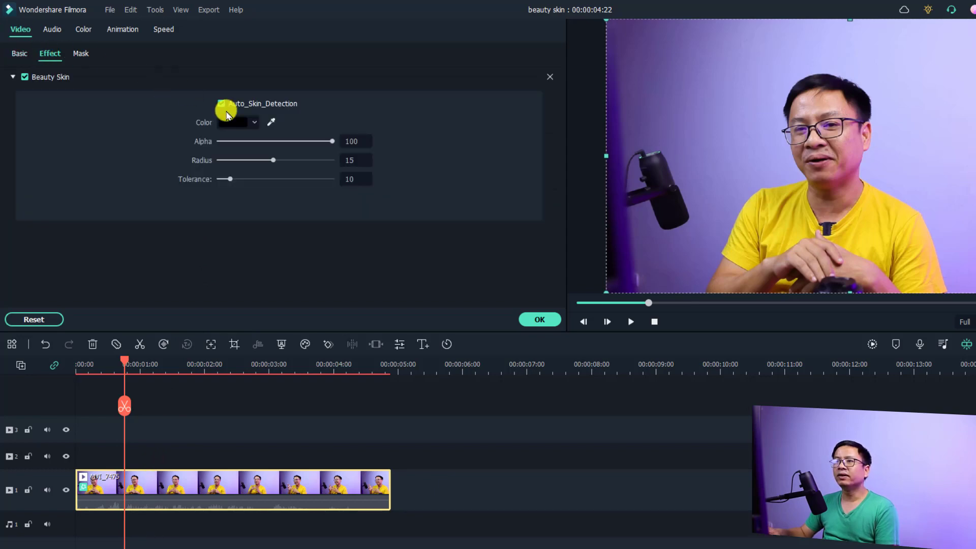
{"action": "left_click", "coordinate": [270, 123]}
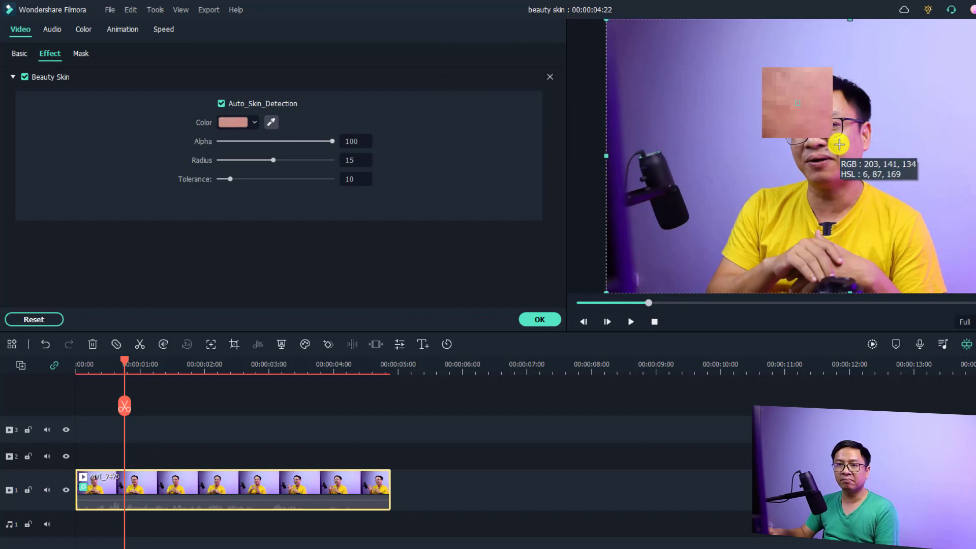
{"action": "left_click", "coordinate": [839, 145]}
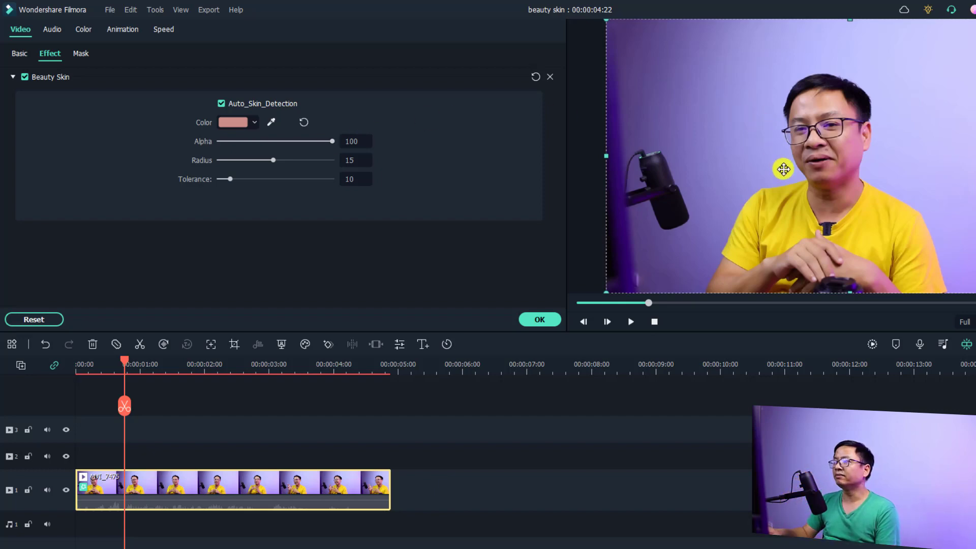
{"action": "key", "text": "alt+Return"}
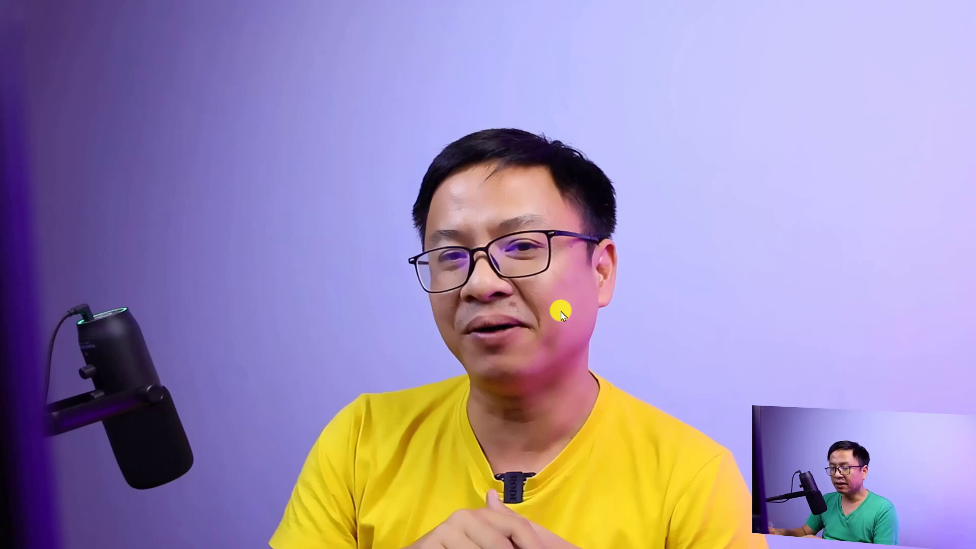
{"action": "key", "text": "Escape"}
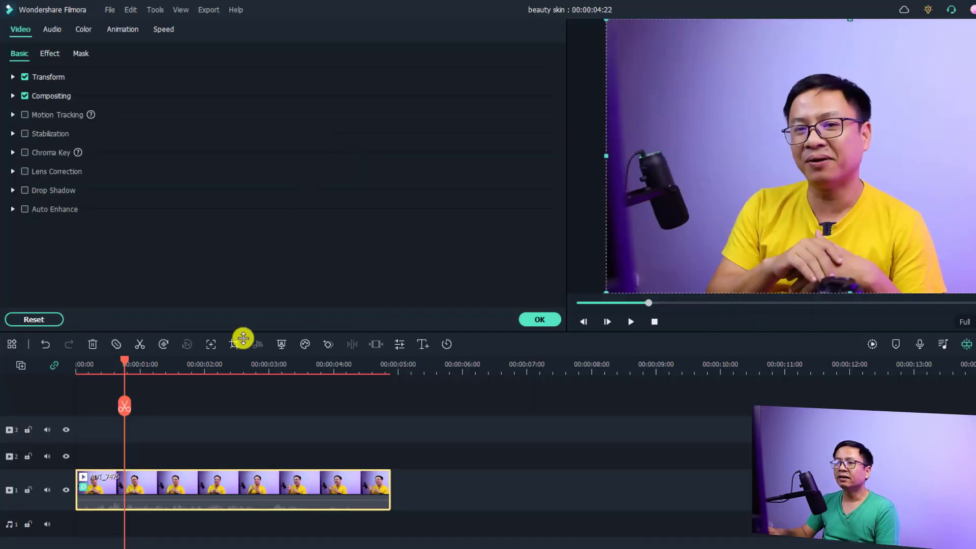
Set the Beauty Skin effect's Alpha to 50 and its Radius to 20.
{"action": "left_click", "coordinate": [49, 53]}
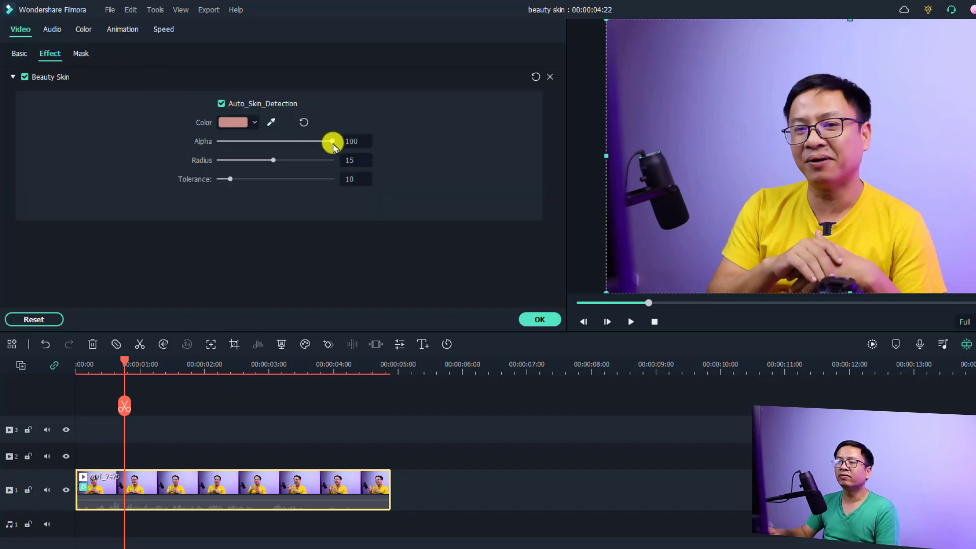
{"action": "left_click_drag", "start_coordinate": [325, 144], "coordinate": [262, 143]}
{"action": "double_click", "coordinate": [348, 142]}
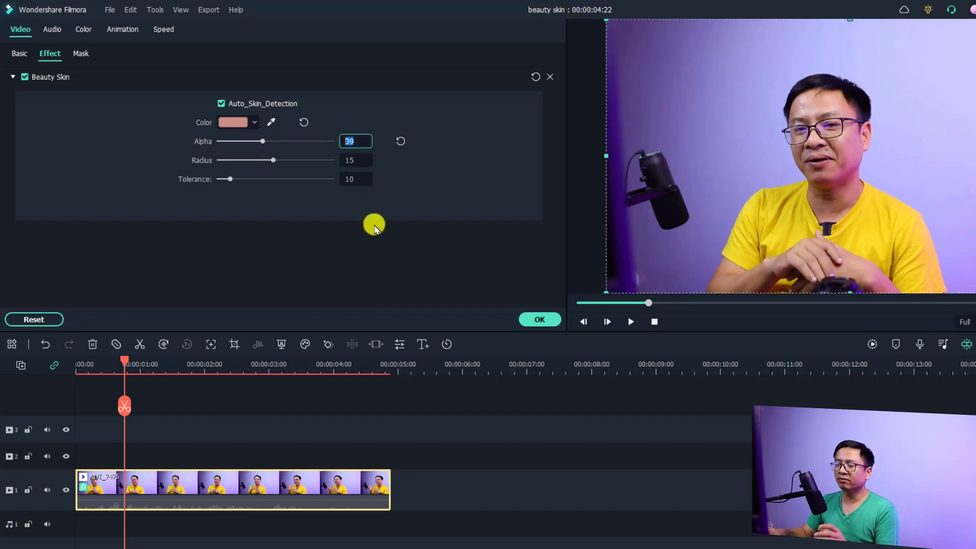
{"action": "type", "text": "50"}
{"action": "key", "text": "Return"}
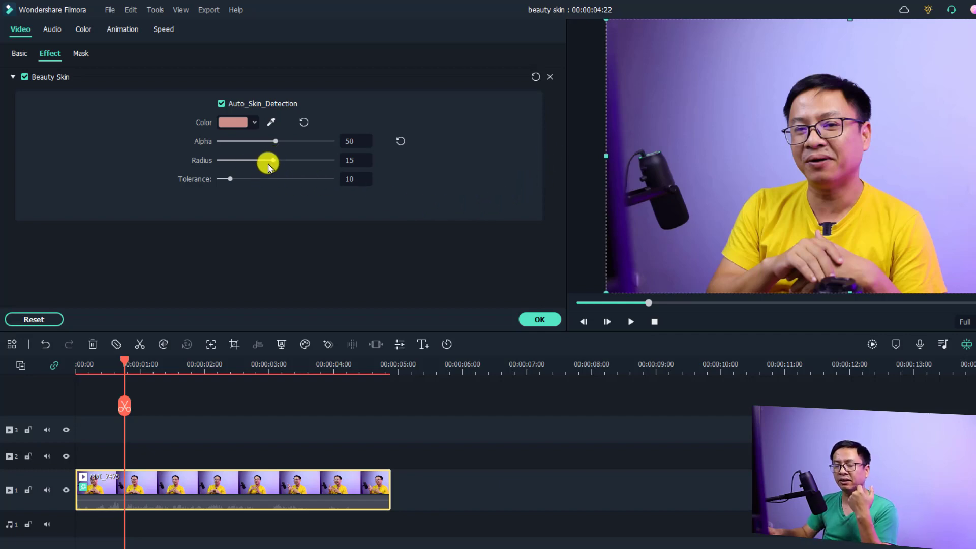
{"action": "left_click_drag", "start_coordinate": [270, 165], "coordinate": [294, 163]}
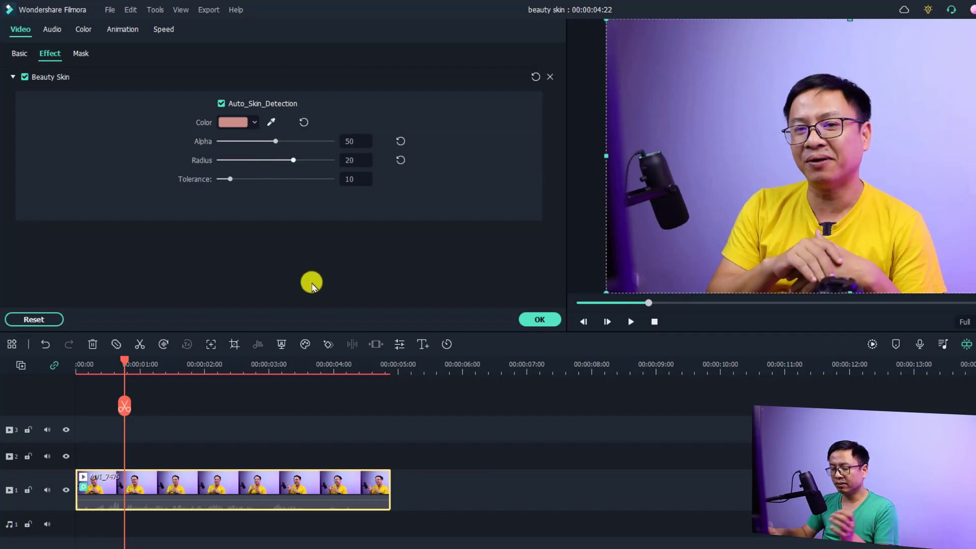
Set the Beauty Skin Tolerance to 66 with the face previewed at 100% zoom, and confirm the effect settings.
{"action": "right_click", "coordinate": [794, 144]}
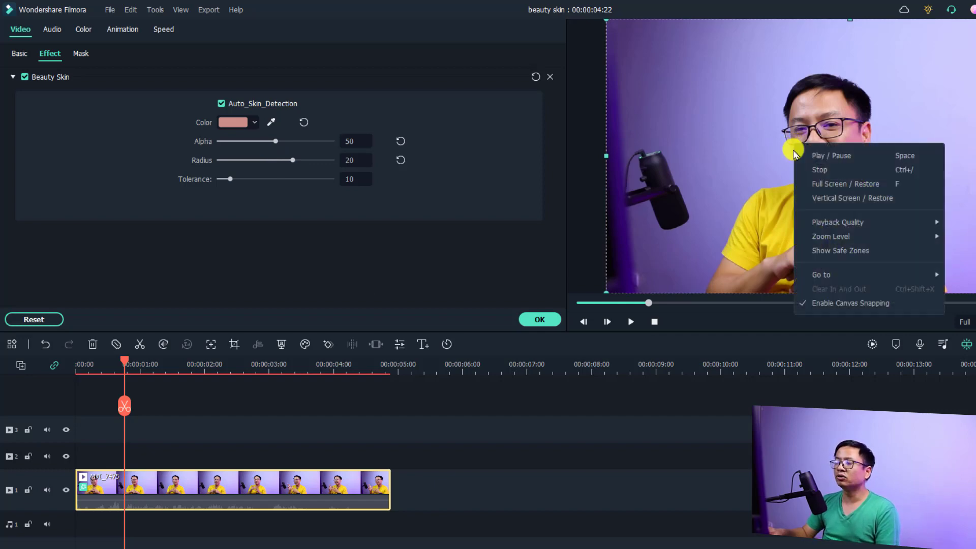
{"action": "mouse_move", "coordinate": [825, 237]}
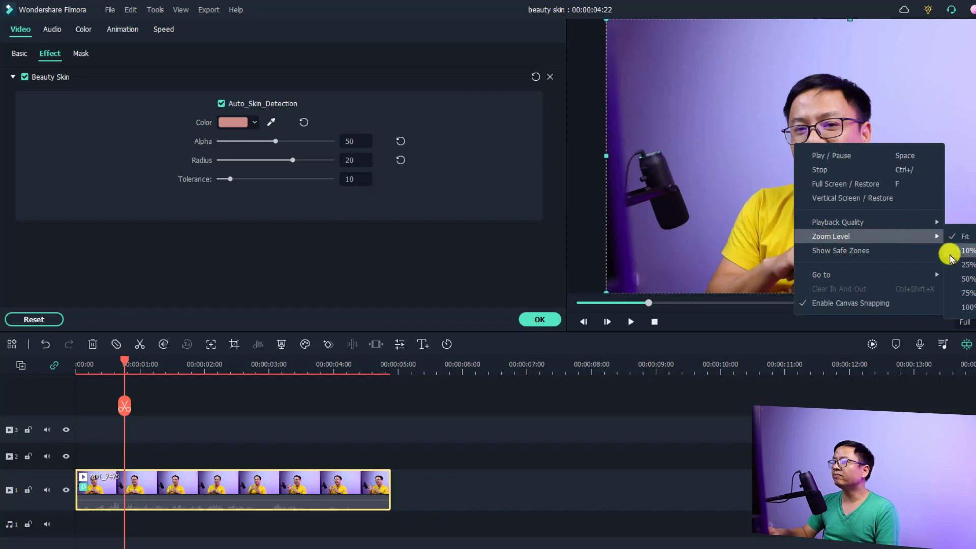
{"action": "left_click", "coordinate": [965, 306]}
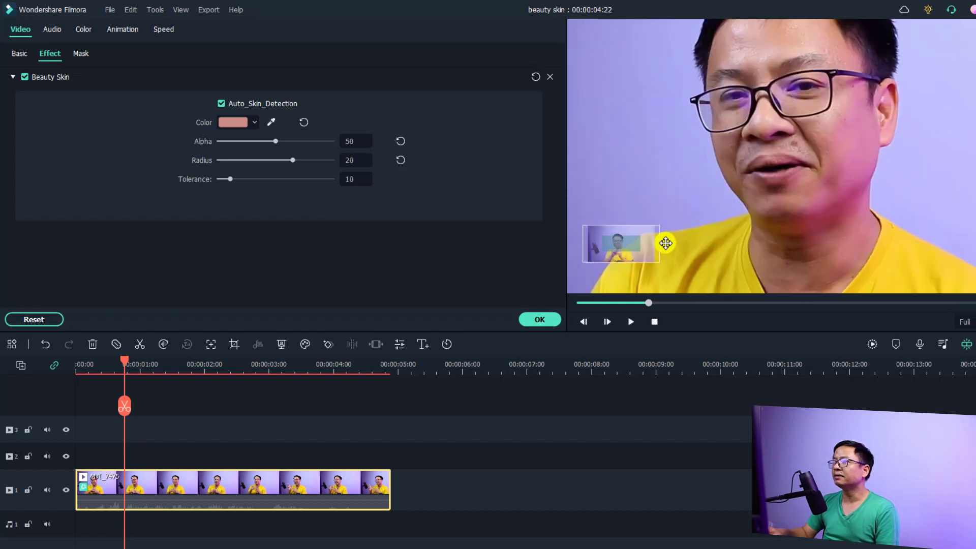
{"action": "left_click_drag", "start_coordinate": [625, 252], "coordinate": [617, 247]}
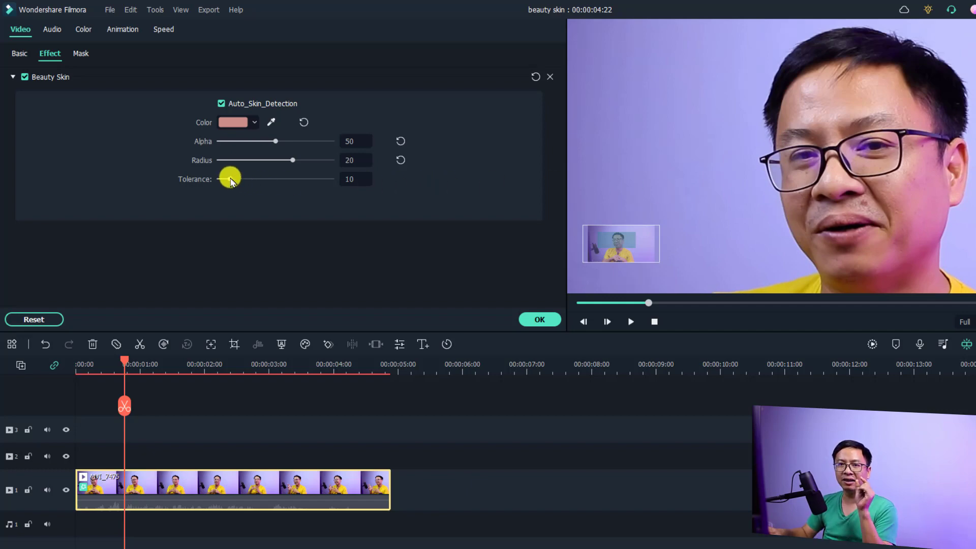
{"action": "left_click_drag", "start_coordinate": [230, 181], "coordinate": [296, 194]}
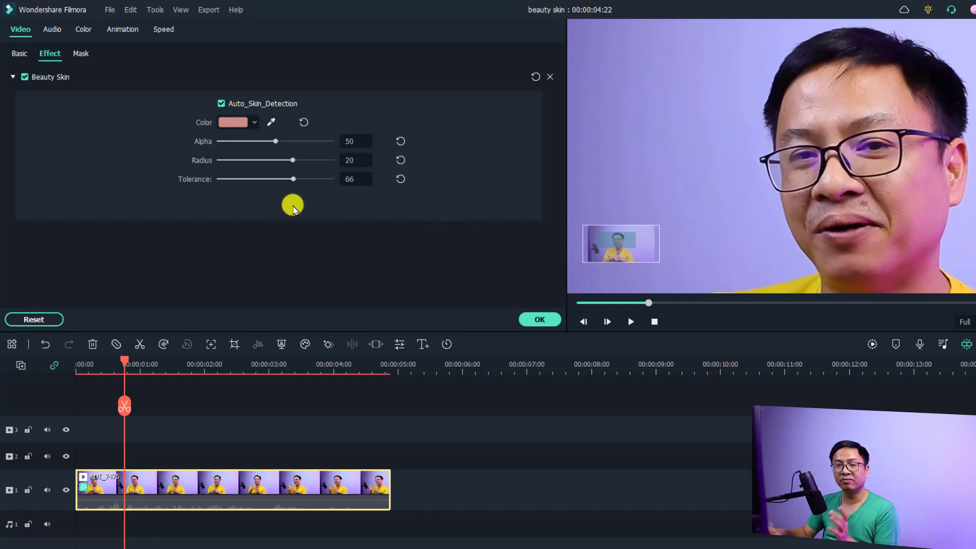
{"action": "left_click", "coordinate": [538, 318]}
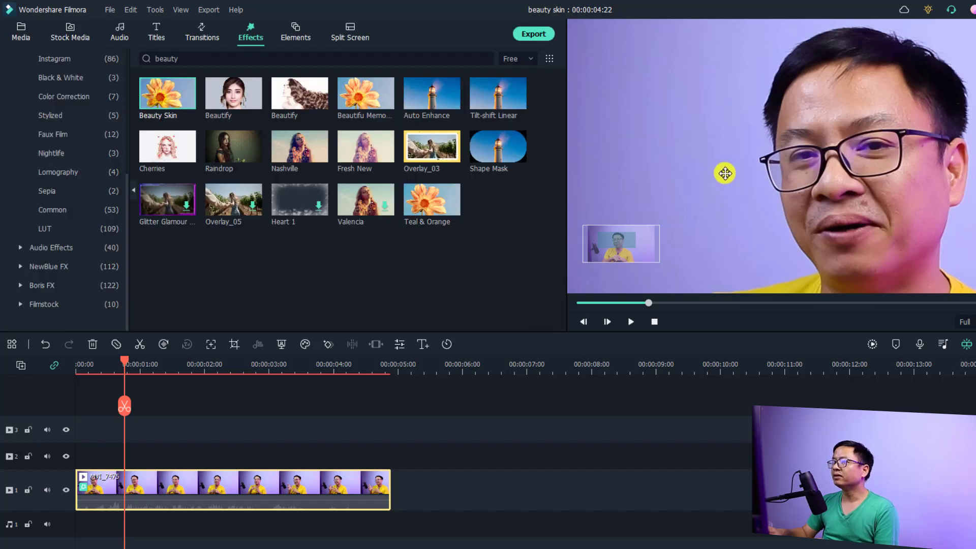
Set the preview's zoom level back to Fit.
{"action": "right_click", "coordinate": [725, 175]}
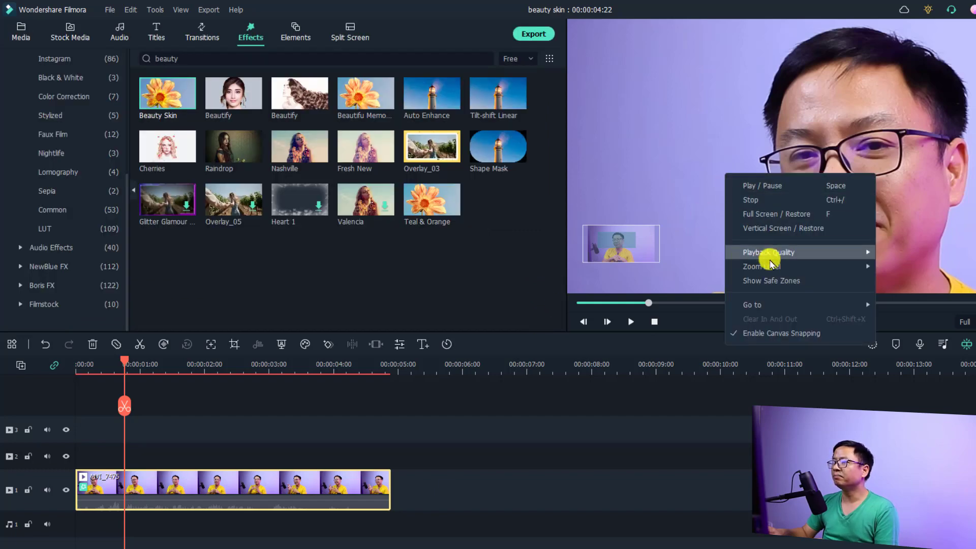
{"action": "mouse_move", "coordinate": [774, 267]}
{"action": "left_click", "coordinate": [882, 267]}
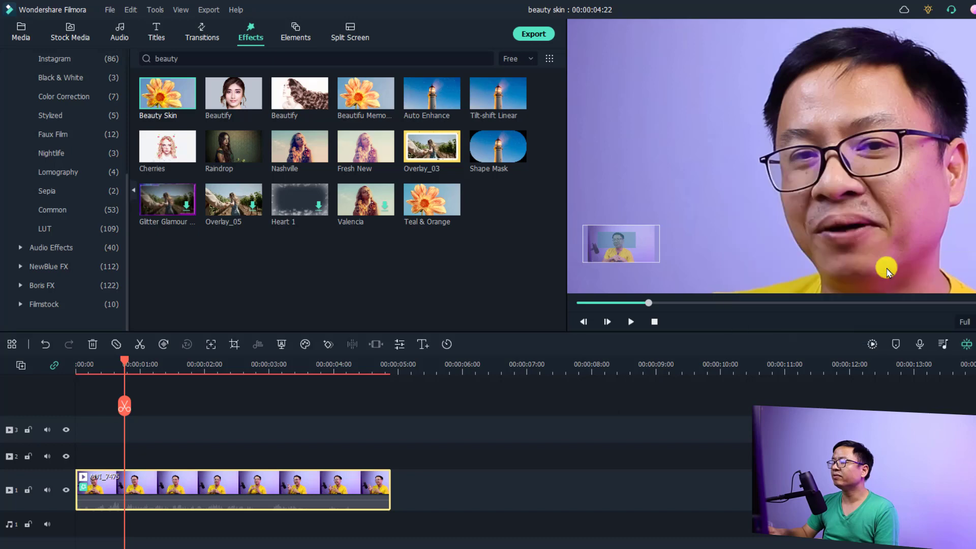